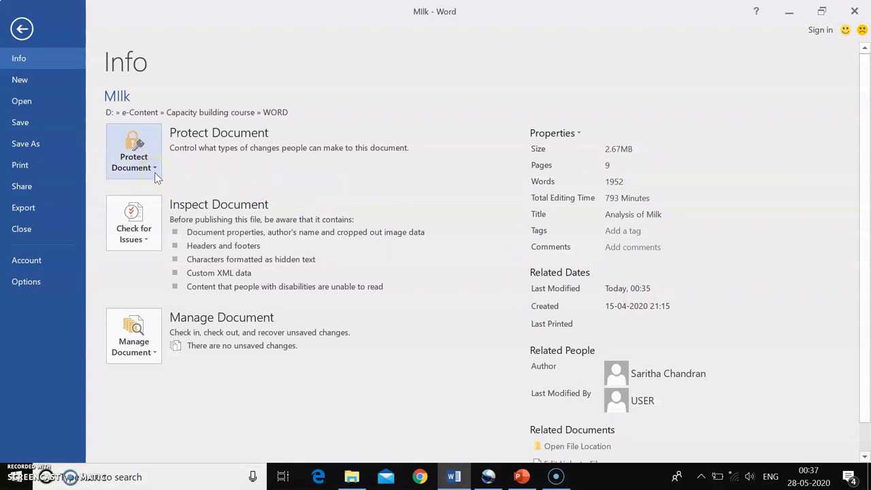
- Mark Milk as final through Protect Document, confirm the save and notice, and return to the document
{"action": "left_click", "coordinate": [155, 173]}
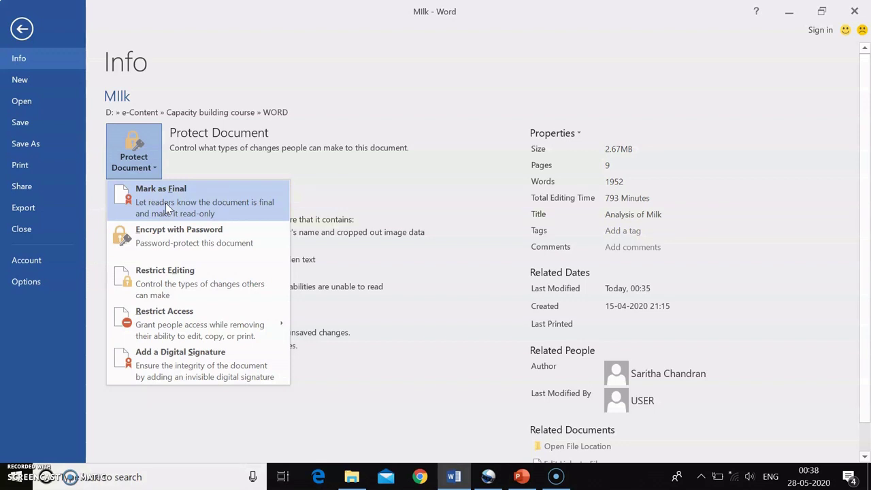
{"action": "left_click", "coordinate": [165, 203]}
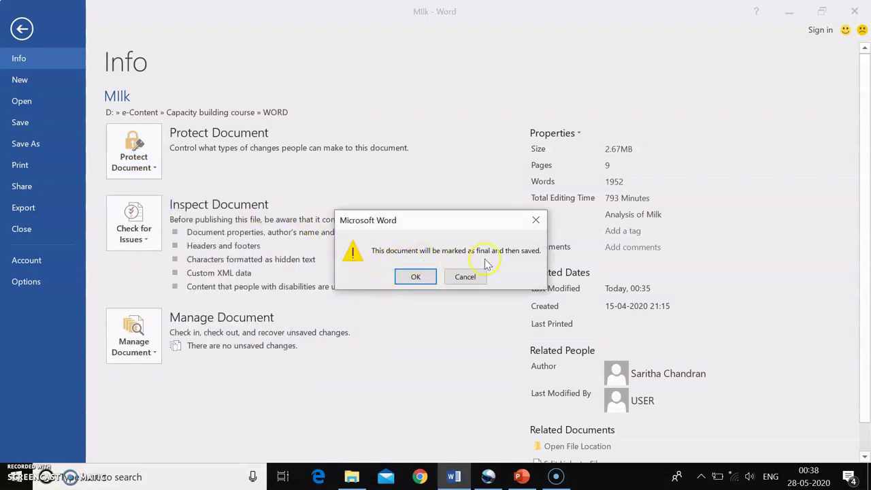
{"action": "left_click", "coordinate": [413, 277]}
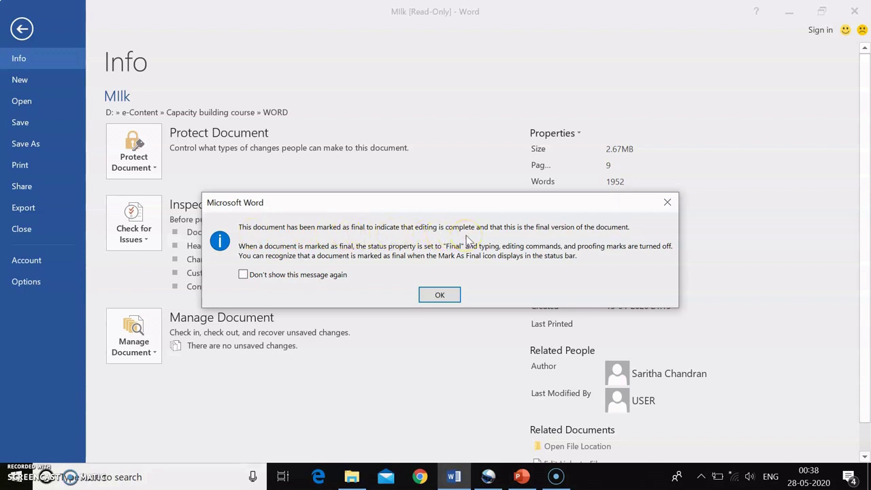
{"action": "left_click", "coordinate": [447, 294]}
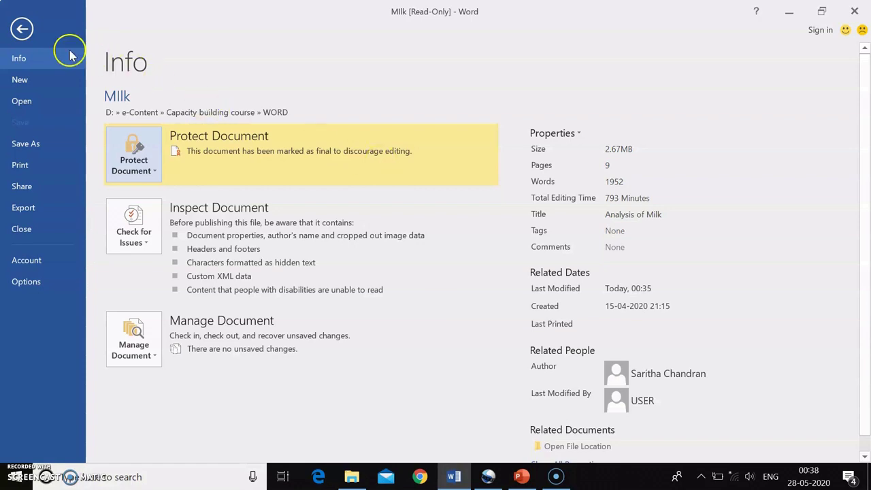
{"action": "left_click", "coordinate": [22, 28]}
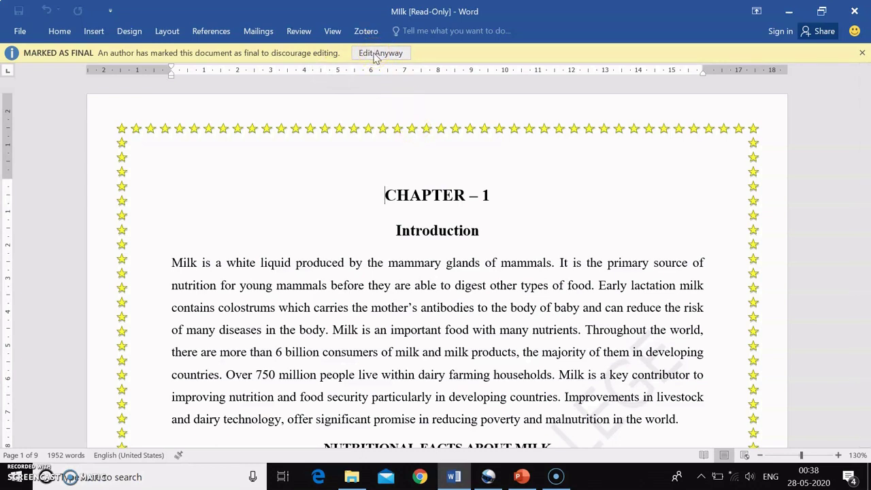
- Choose Edit Anyway on the Marked as Final bar so Milk becomes editable
{"action": "left_click", "coordinate": [375, 55]}
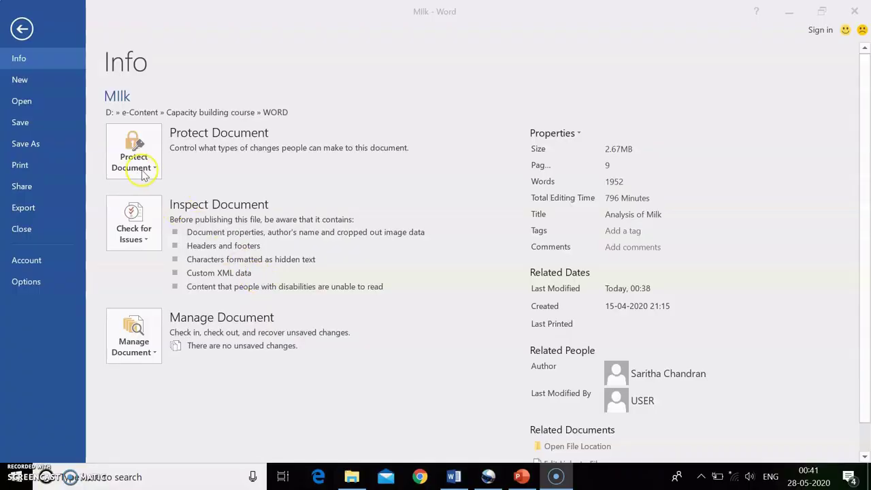
- Encrypt Milk with an open password, entered and confirmed, then return to the document body
{"action": "left_click", "coordinate": [154, 168]}
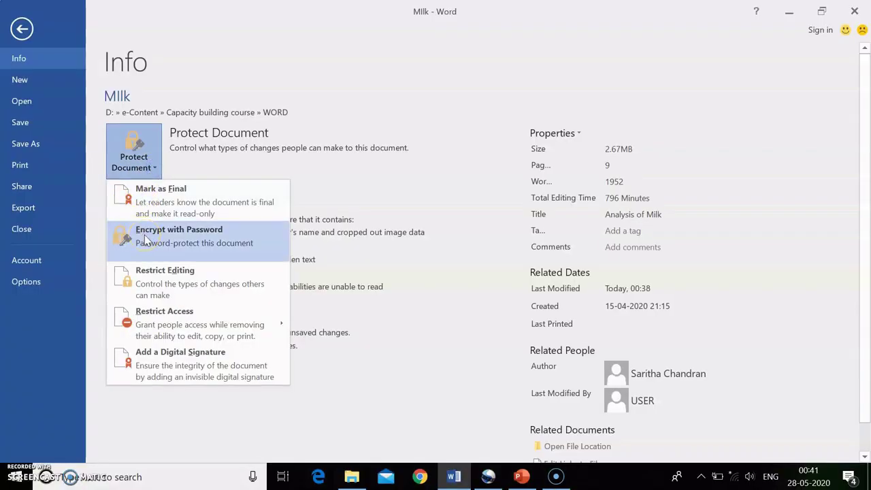
{"action": "left_click", "coordinate": [215, 256]}
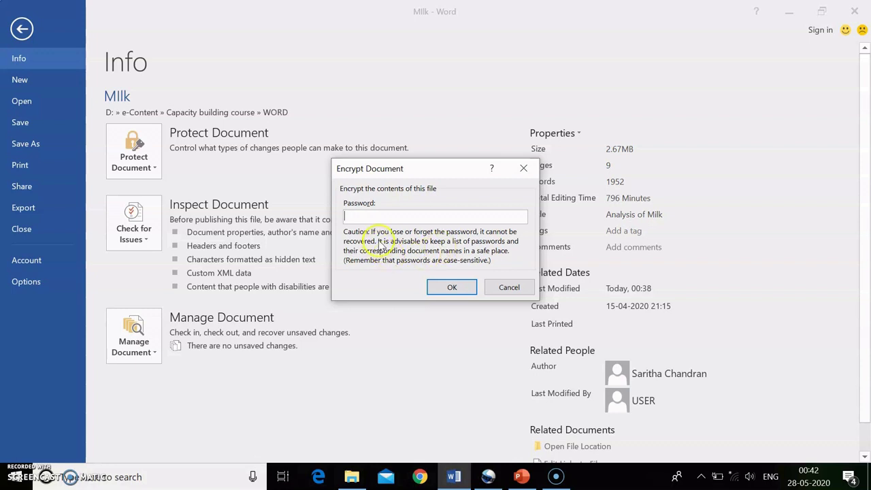
{"action": "type", "text": "123"}
{"action": "left_click", "coordinate": [450, 287]}
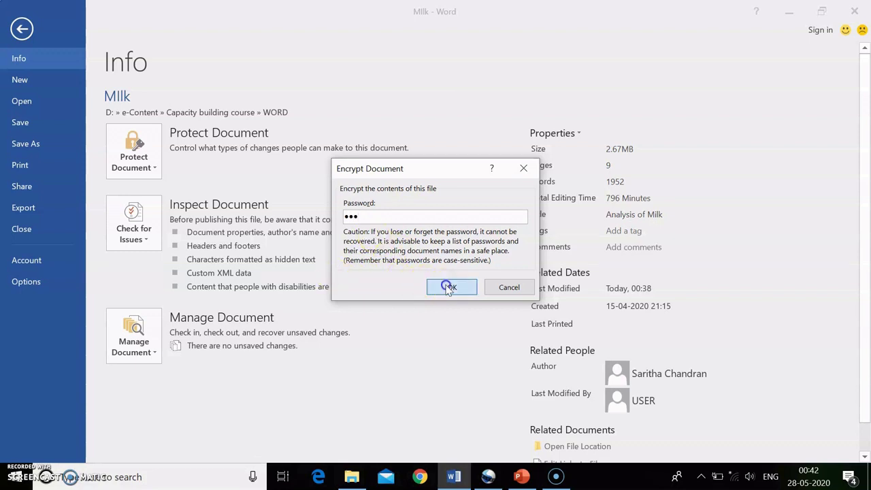
{"action": "type", "text": "12"}
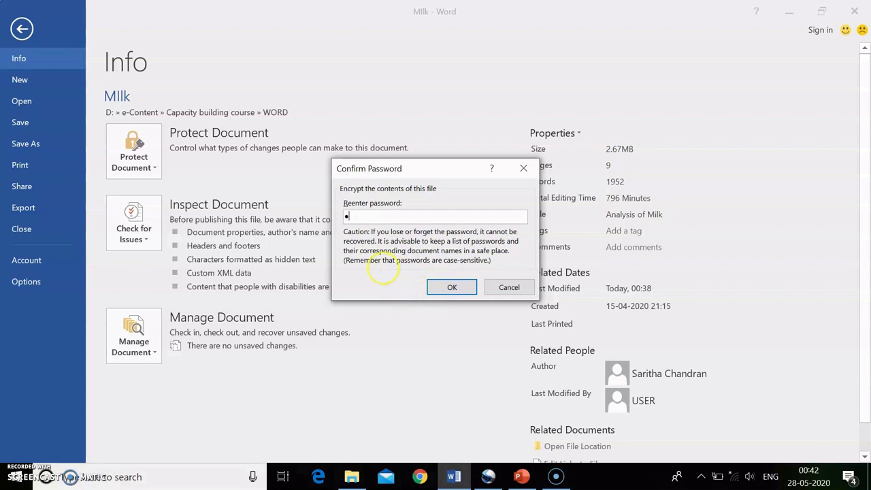
{"action": "type", "text": "3"}
{"action": "left_click", "coordinate": [452, 287]}
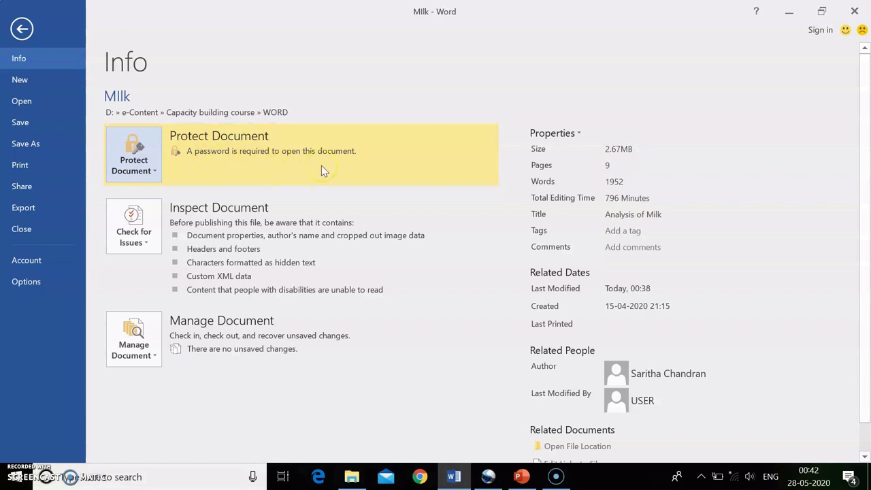
{"action": "left_click", "coordinate": [25, 29]}
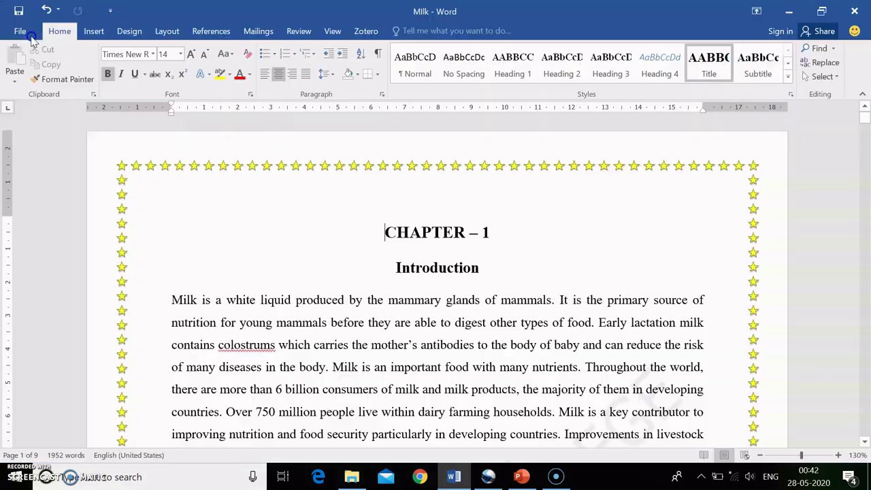
- Save and close Milk, then reopen Milk.docx from the WORD folder by entering its password
{"action": "left_click", "coordinate": [856, 11]}
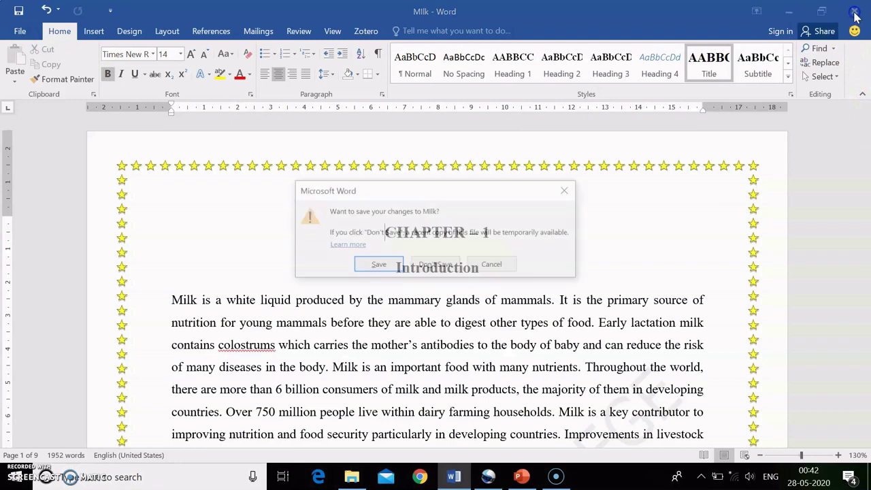
{"action": "left_click", "coordinate": [380, 265]}
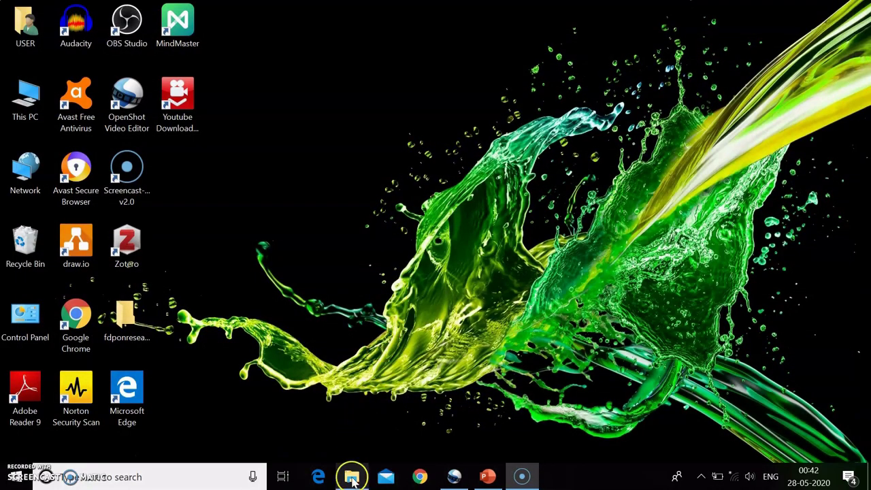
{"action": "left_click", "coordinate": [352, 477]}
{"action": "left_click", "coordinate": [652, 239]}
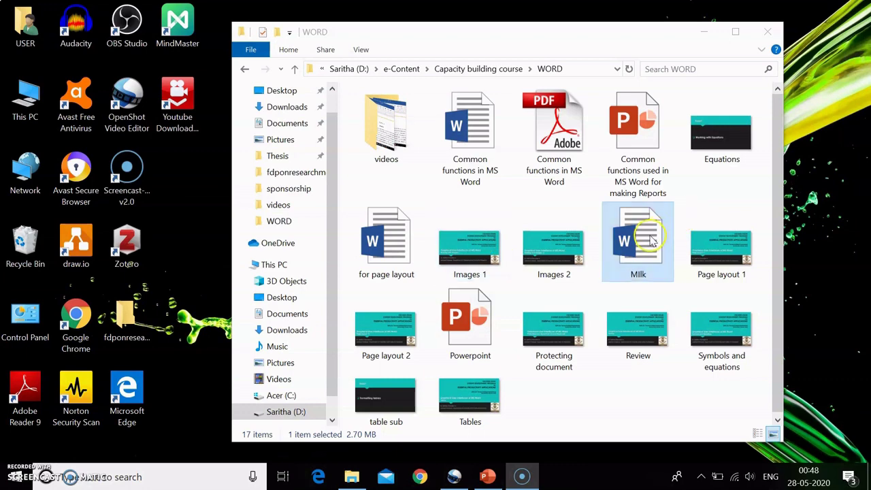
{"action": "double_click", "coordinate": [653, 240]}
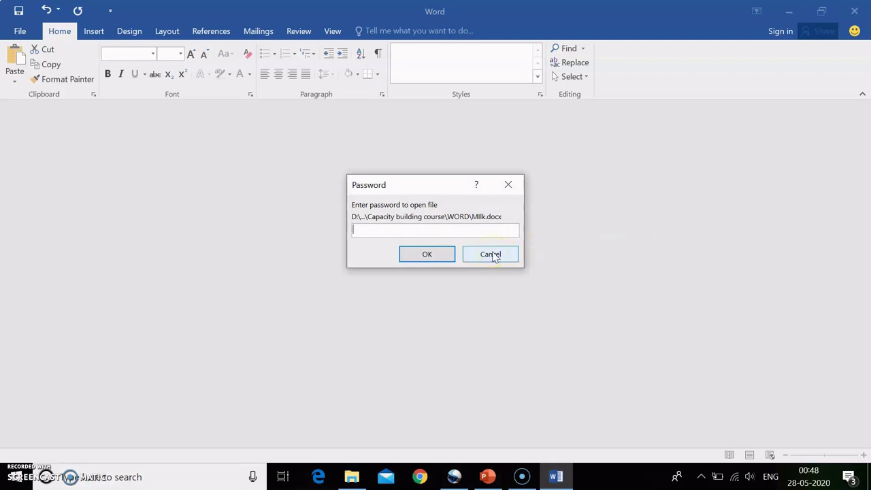
{"action": "type", "text": "123"}
{"action": "left_click", "coordinate": [445, 256]}
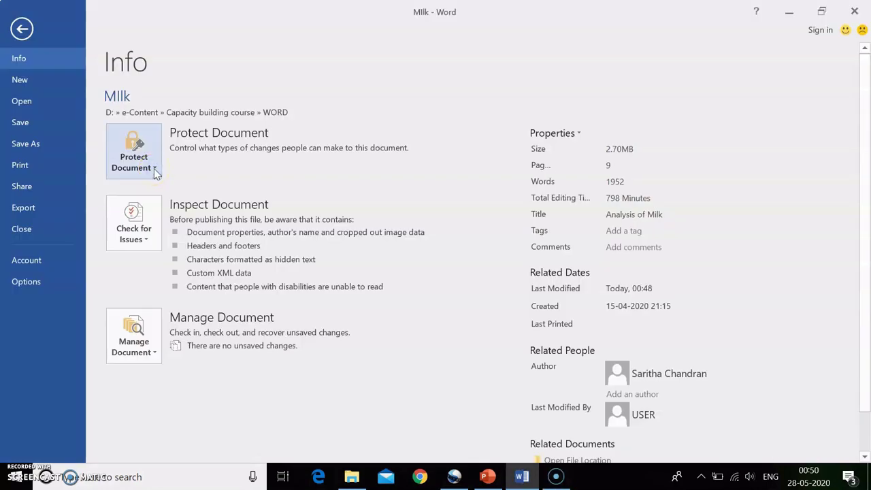
- Browse Protect Document options like Restrict Editing and Restrict Access, then dismiss the list unchanged
{"action": "left_click", "coordinate": [154, 170]}
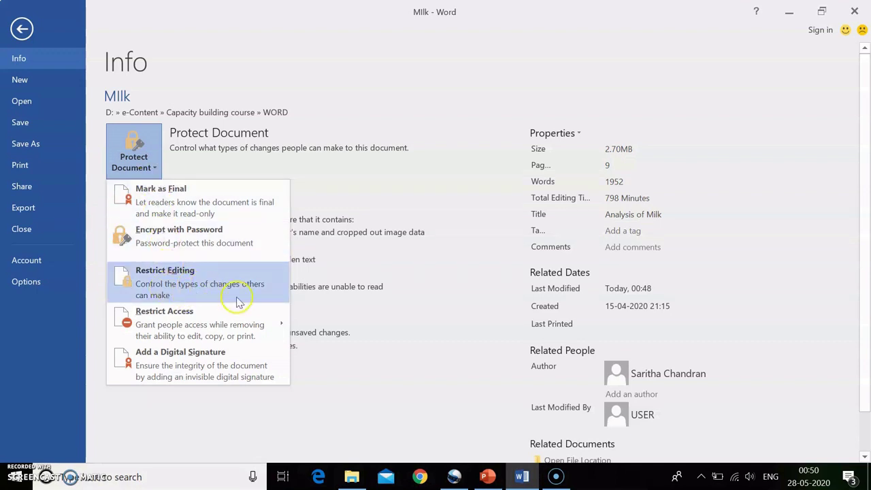
{"action": "mouse_move", "coordinate": [208, 310]}
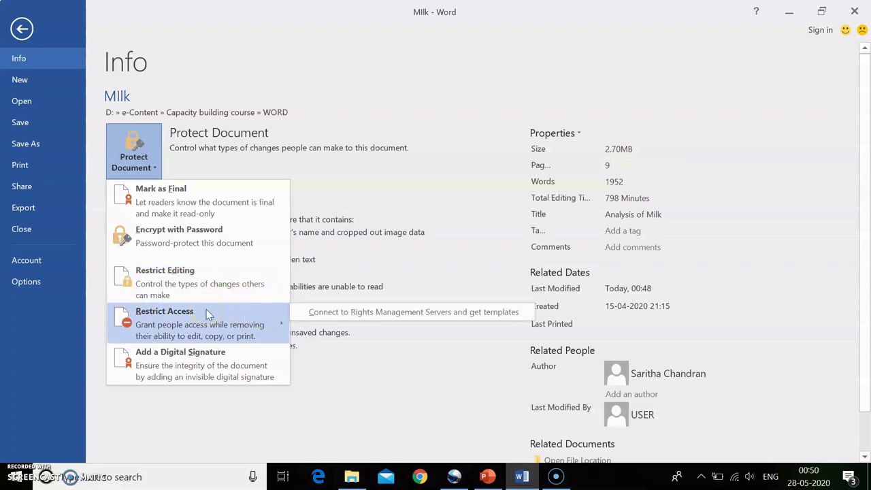
{"action": "left_click", "coordinate": [20, 475]}
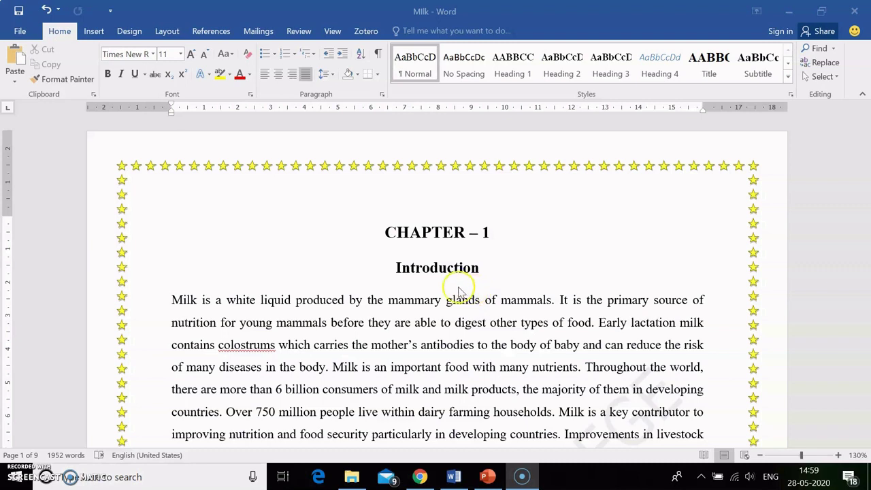
- Save Milk as Milk.pdf in the WORD folder with PDF type, opening it after publishing
{"action": "left_click", "coordinate": [19, 32]}
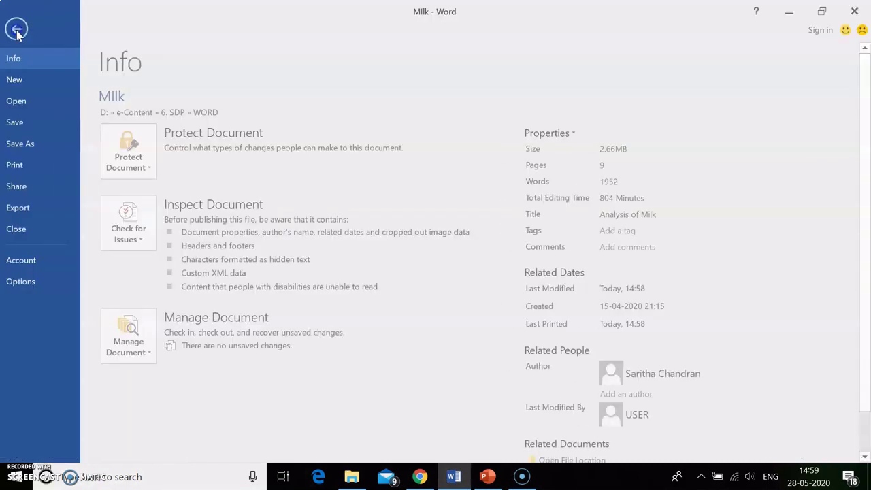
{"action": "left_click", "coordinate": [32, 146]}
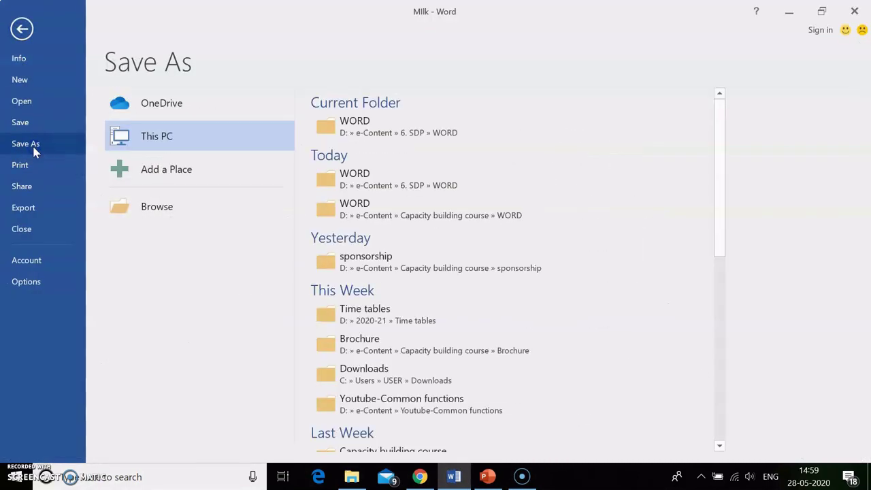
{"action": "left_click", "coordinate": [424, 127]}
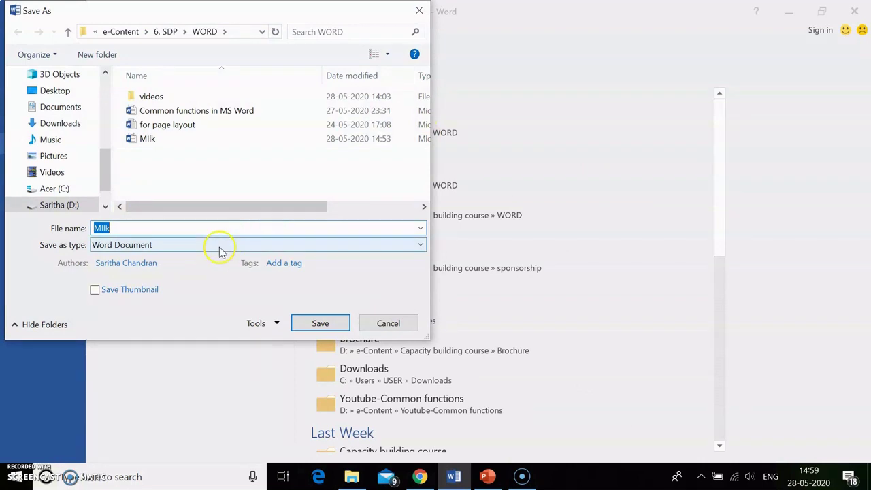
{"action": "left_click", "coordinate": [102, 245]}
{"action": "left_click", "coordinate": [114, 330]}
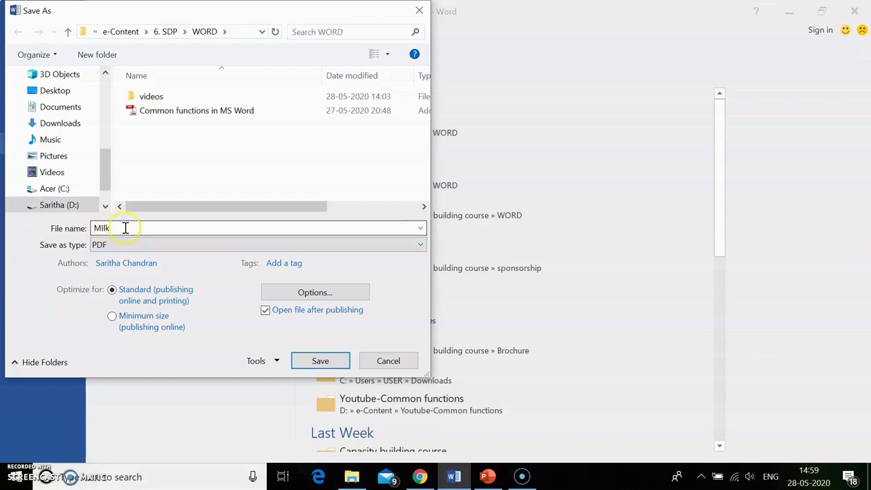
{"action": "left_click", "coordinate": [313, 364]}
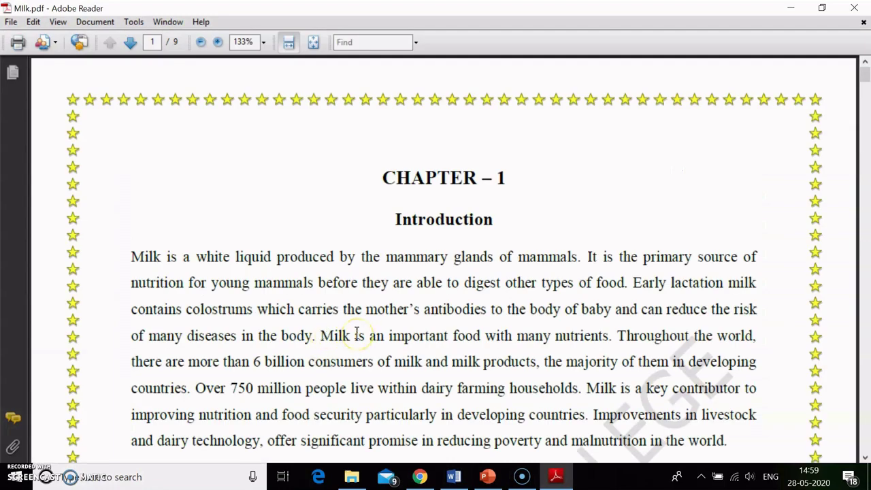
- Scroll Milk.pdf in Adobe Reader down to the Minerals page, then close the PDF
{"action": "scroll", "coordinate": [357, 333], "scroll_direction": "down", "scroll_amount": 15}
{"action": "left_click", "coordinate": [584, 204]}
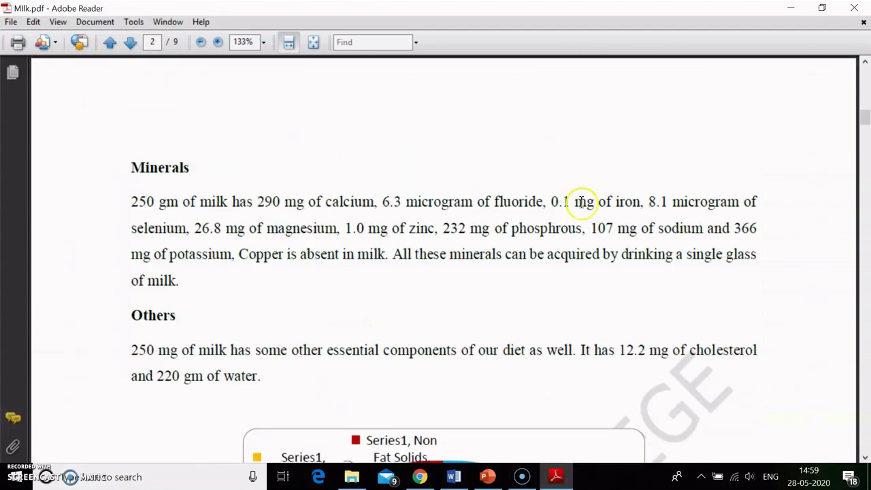
{"action": "left_click", "coordinate": [855, 7]}
{"action": "left_click", "coordinate": [562, 27]}
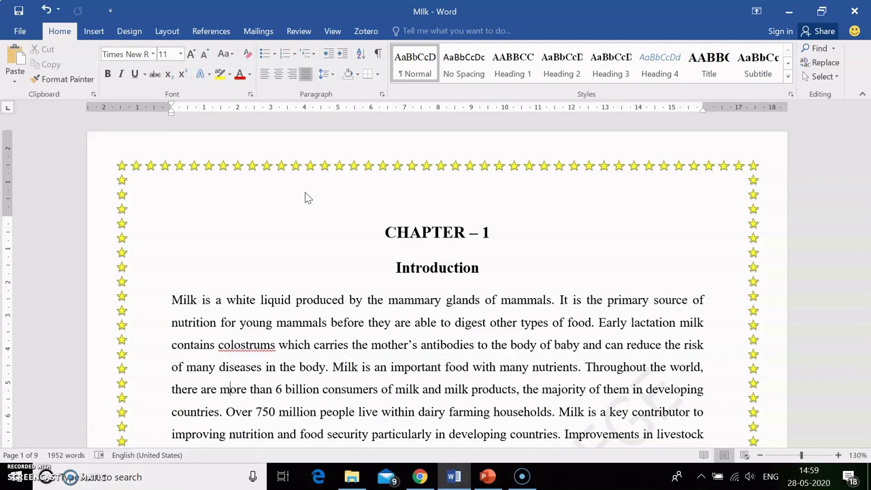
- Bring up Chrome's 'ilovepdf' Google results and open the 'iLovePDF | Online PDF tools' result
{"action": "left_click", "coordinate": [420, 476]}
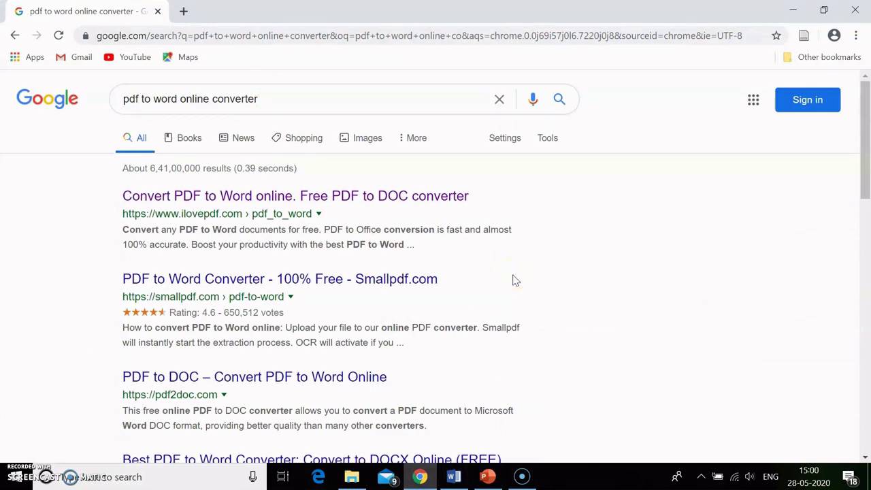
{"action": "scroll", "coordinate": [515, 281], "scroll_direction": "down", "scroll_amount": 10}
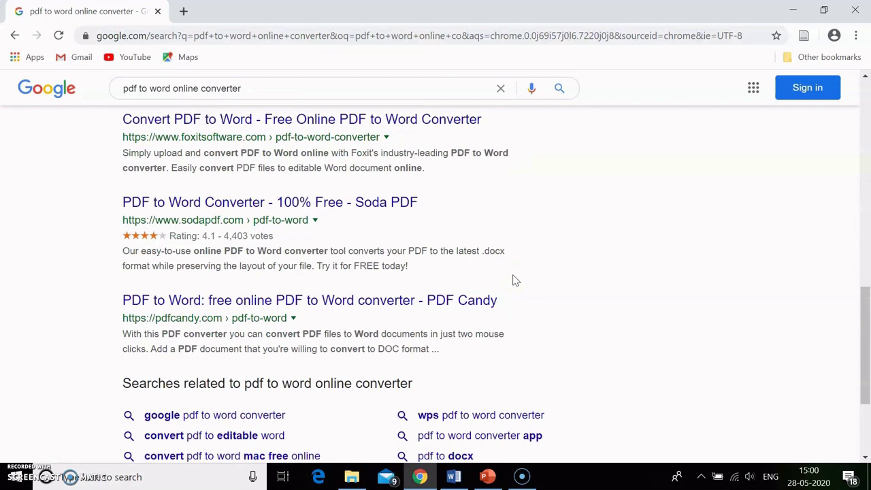
{"action": "scroll", "coordinate": [515, 281], "scroll_direction": "up", "scroll_amount": 10}
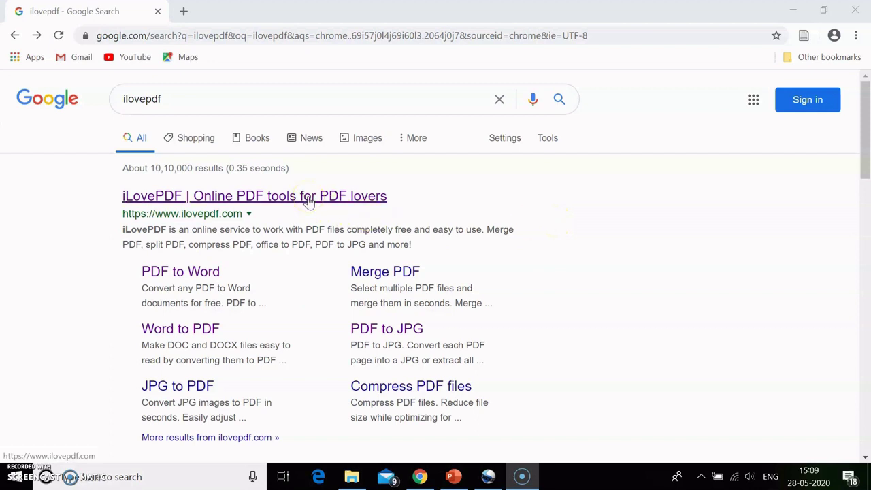
{"action": "left_click", "coordinate": [308, 197]}
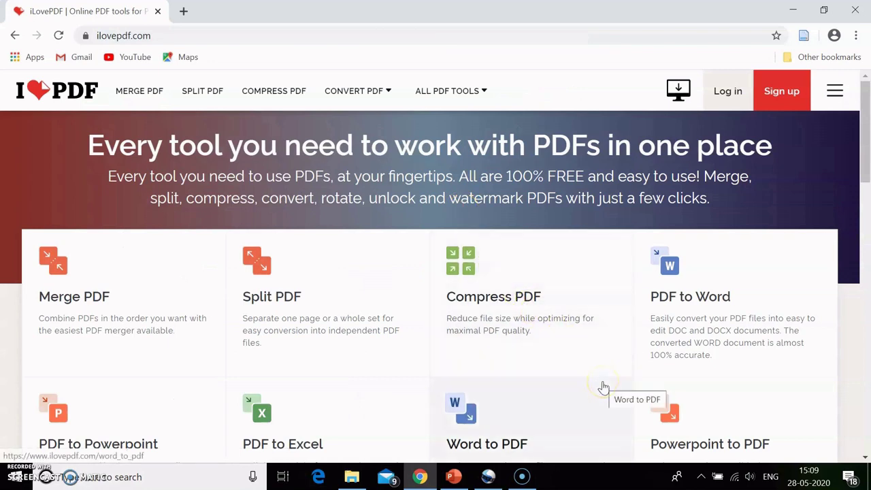
- Open iLovePDF's Word to PDF card and start selecting Word files to upload
{"action": "scroll", "coordinate": [604, 388], "scroll_direction": "down", "scroll_amount": 2}
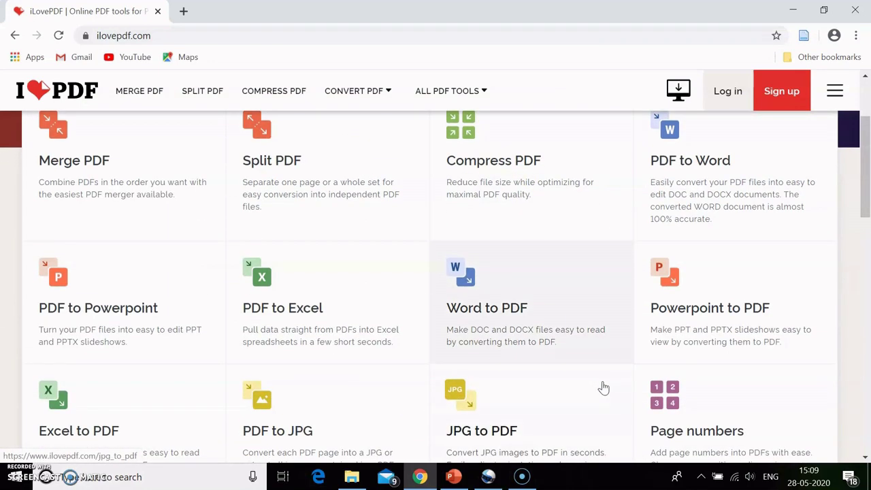
{"action": "scroll", "coordinate": [604, 388], "scroll_direction": "up", "scroll_amount": 1}
{"action": "scroll", "coordinate": [603, 388], "scroll_direction": "up", "scroll_amount": 1}
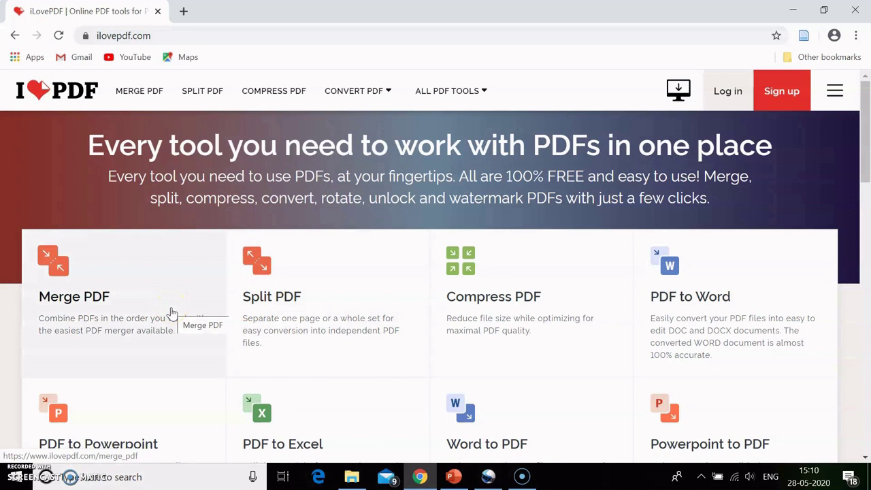
{"action": "scroll", "coordinate": [171, 313], "scroll_direction": "down", "scroll_amount": 1}
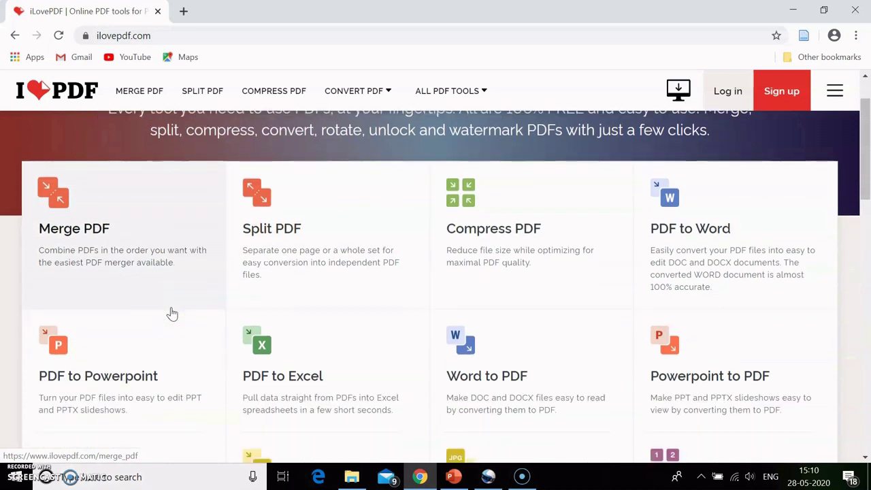
{"action": "left_click", "coordinate": [479, 385]}
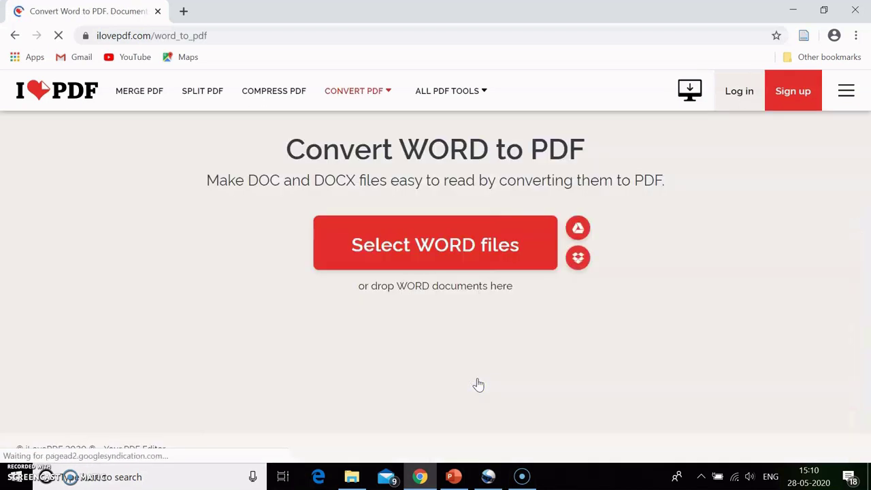
{"action": "left_click", "coordinate": [429, 244]}
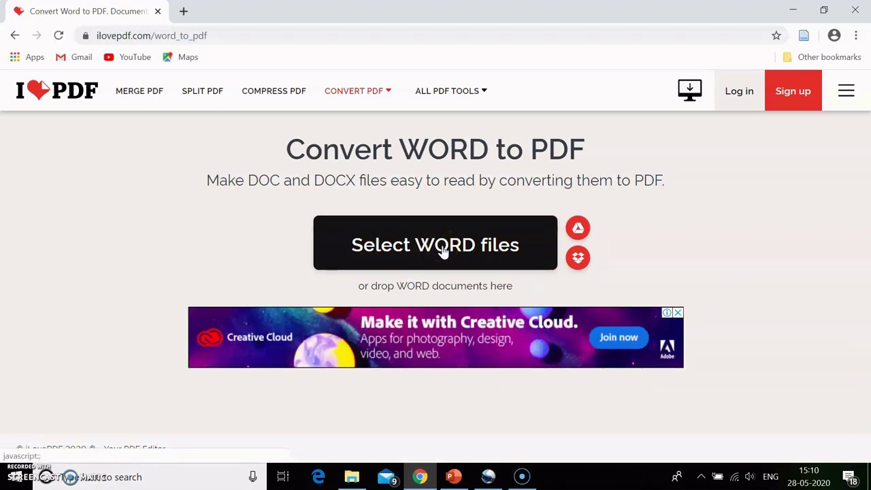
- Drag the Milk .docx from File Explorer's WORD folder onto the iLovePDF converter page
{"action": "left_click", "coordinate": [352, 476]}
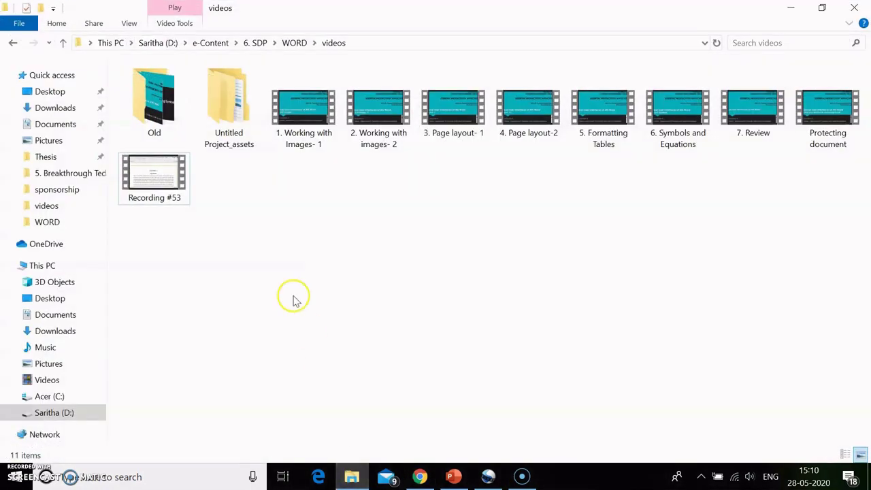
{"action": "left_click", "coordinate": [293, 45]}
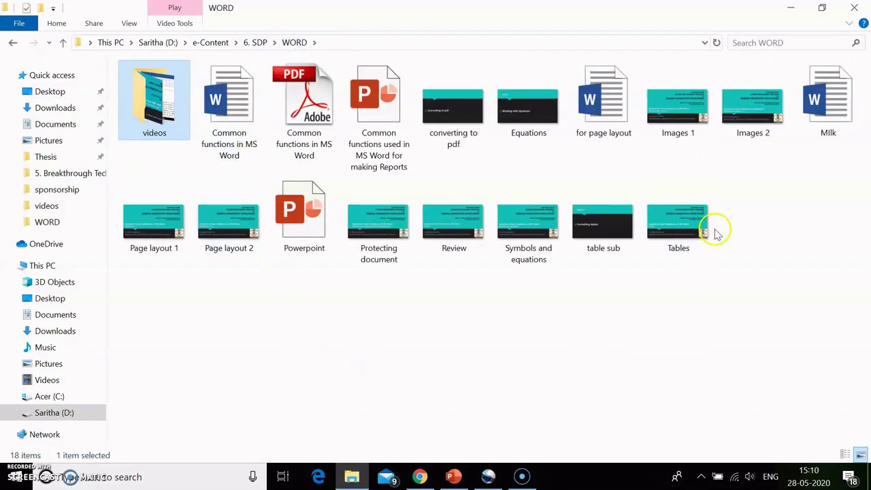
{"action": "left_click_drag", "start_coordinate": [819, 102], "coordinate": [418, 268]}
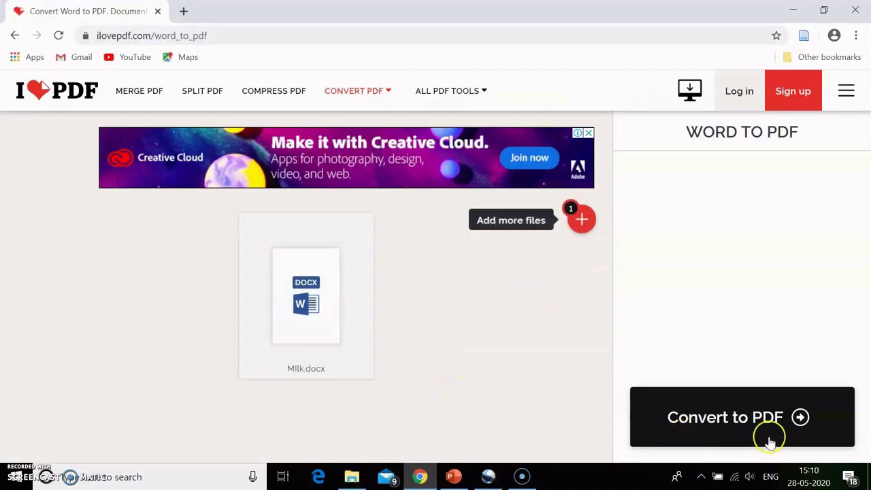
- Convert Milk.docx to PDF in iLovePDF, download Milk.pdf, and open it from the download bar
{"action": "left_click", "coordinate": [802, 416]}
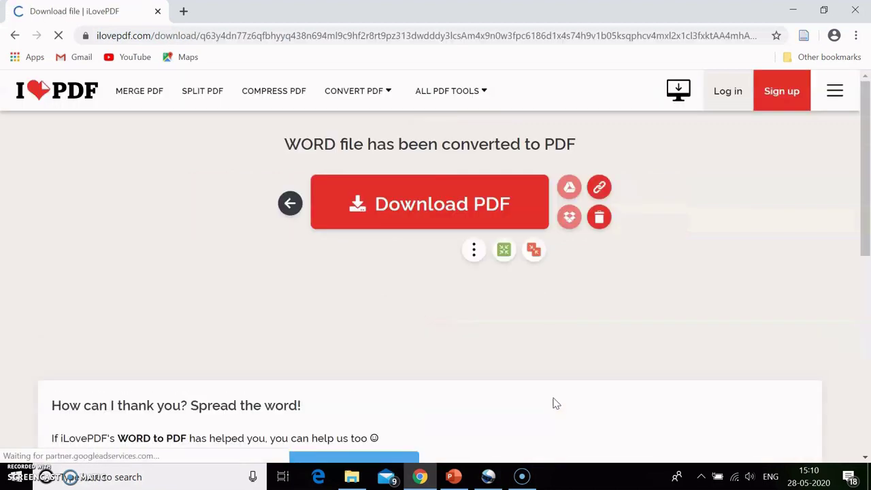
{"action": "left_click", "coordinate": [407, 212]}
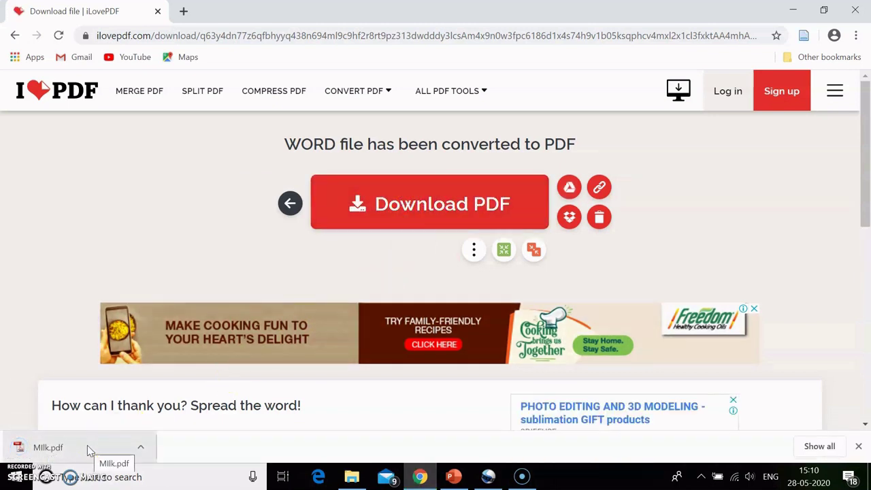
{"action": "left_click", "coordinate": [88, 449]}
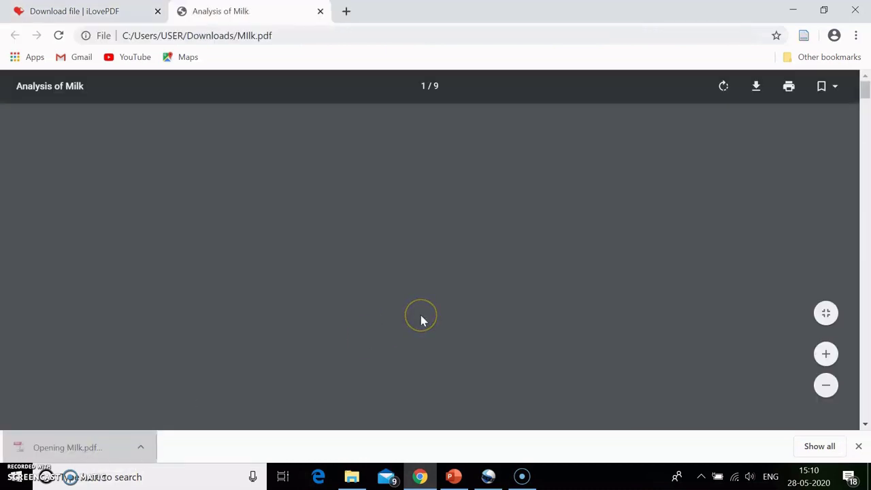
- Scroll through the 9-page Milk.pdf, then return to iLovePDF's ALL PDF TOOLS menu
{"action": "scroll", "coordinate": [420, 320], "scroll_direction": "down", "scroll_amount": 5}
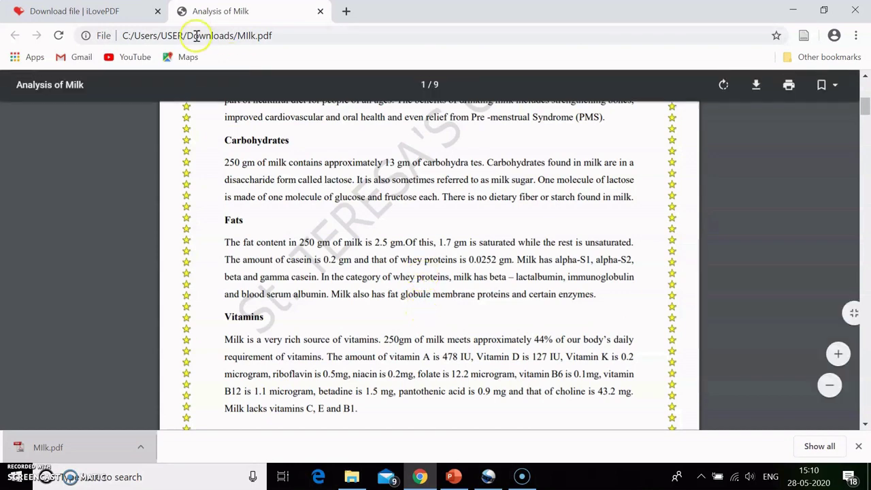
{"action": "left_click", "coordinate": [91, 10]}
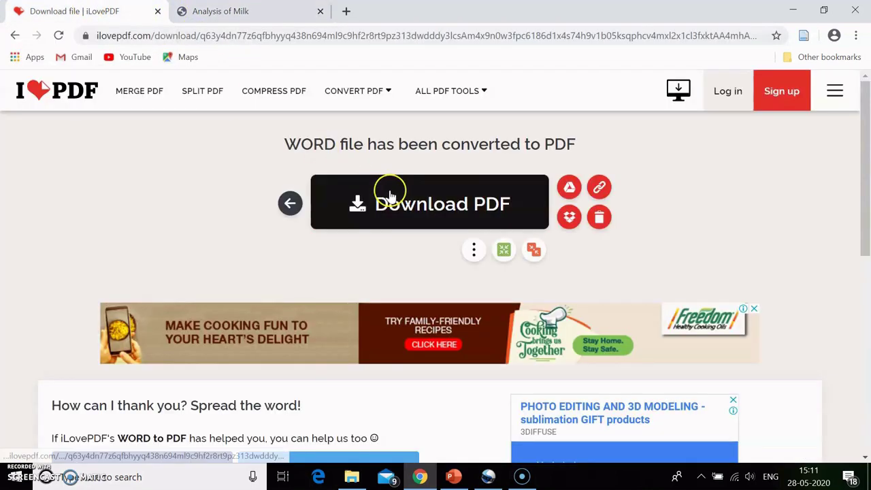
{"action": "mouse_move", "coordinate": [459, 102]}
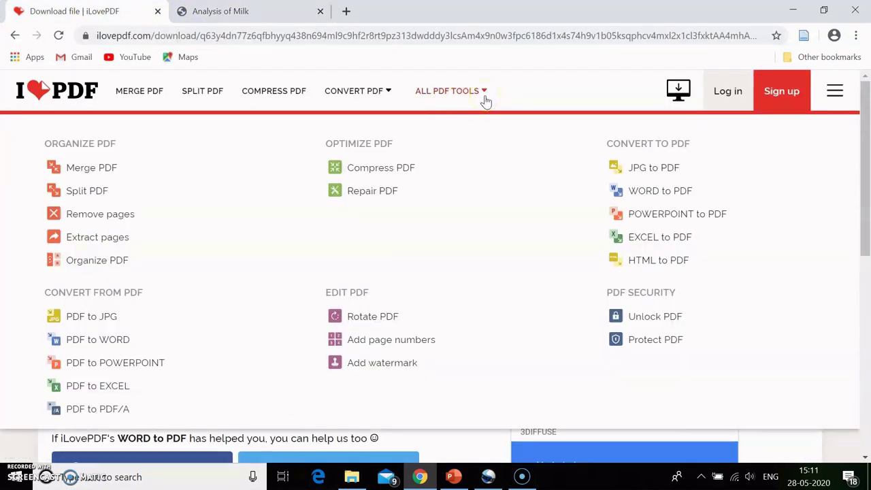